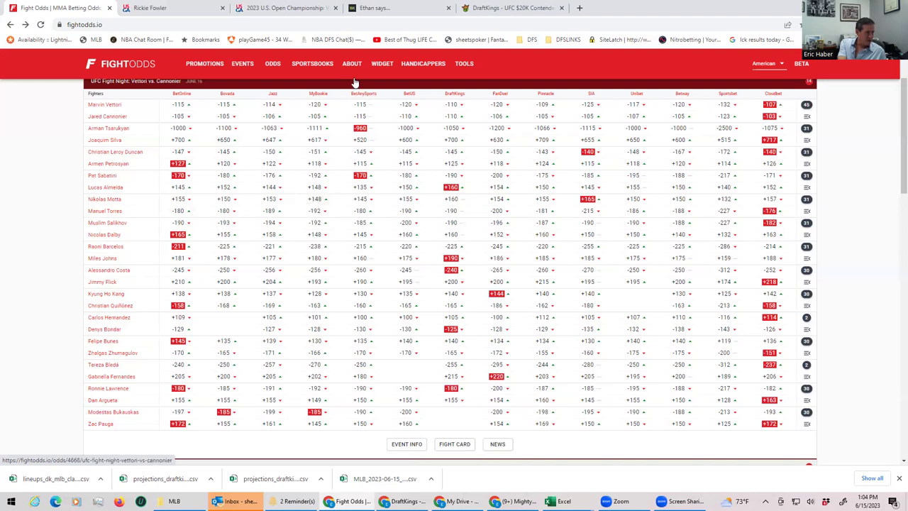
# Step: Review the fighter salaries in the DraftKings UFC $20K Contender contest and check the Motta–Torres prop odds on FightOdds
pyautogui.hotkey('ctrl', 'shift', 'Tab')
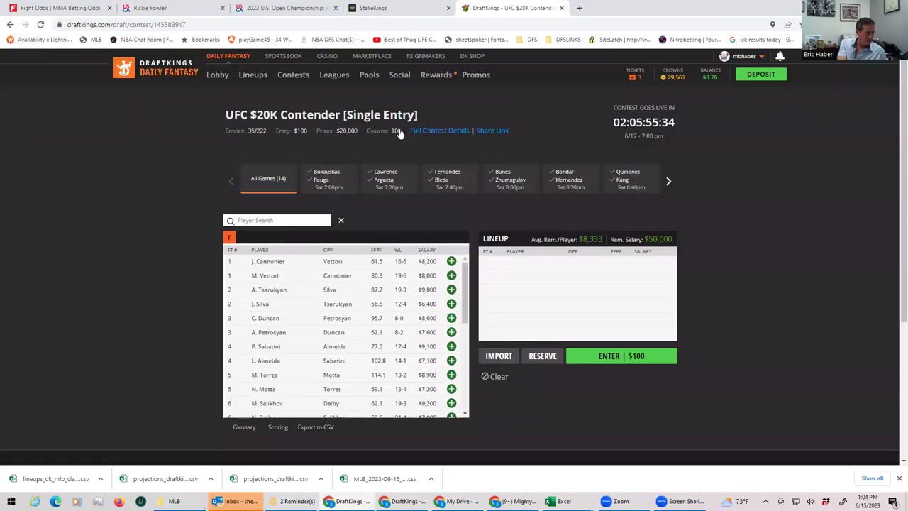
pyautogui.scroll(-3, 458, 350)
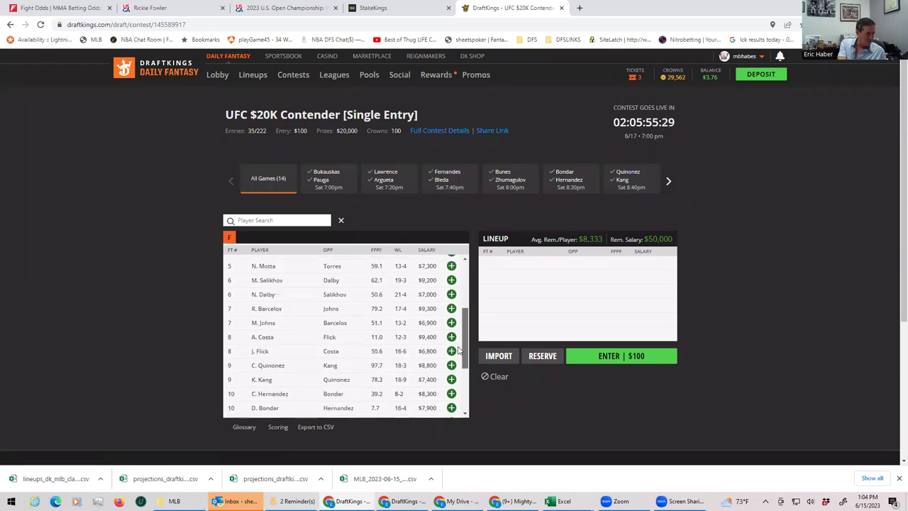
pyautogui.scroll(1, 451, 333)
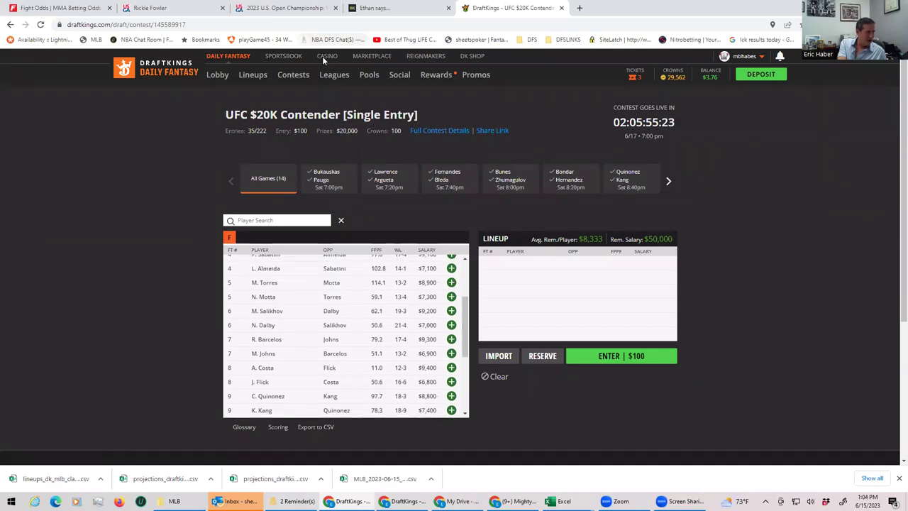
pyautogui.click(61, 8)
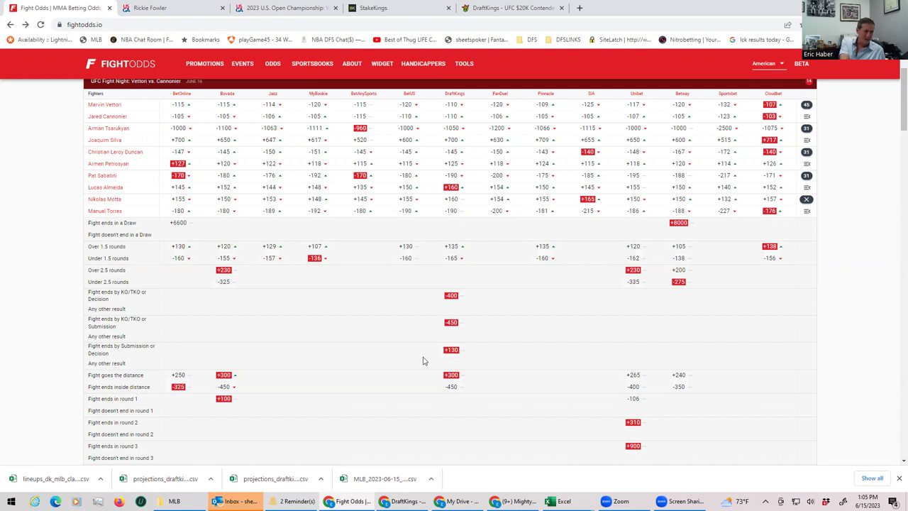
pyautogui.click(804, 201)
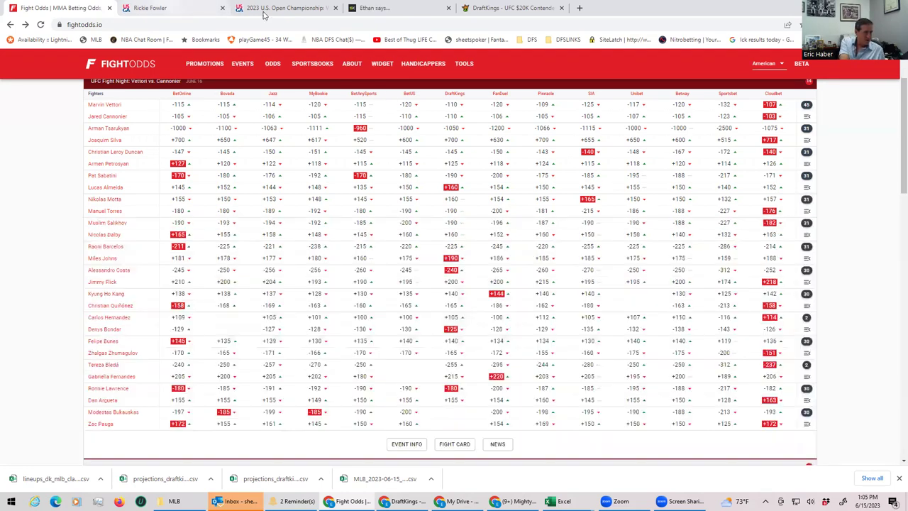
# Step: Switch to the DraftKings contest and add M. Torres and N. Motta to the lineup
pyautogui.click(487, 10)
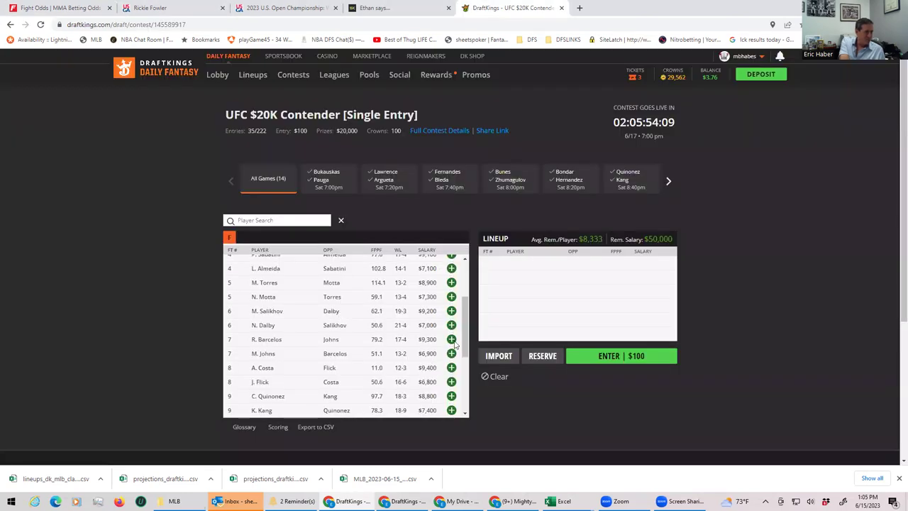
pyautogui.click(451, 283)
pyautogui.click(451, 282)
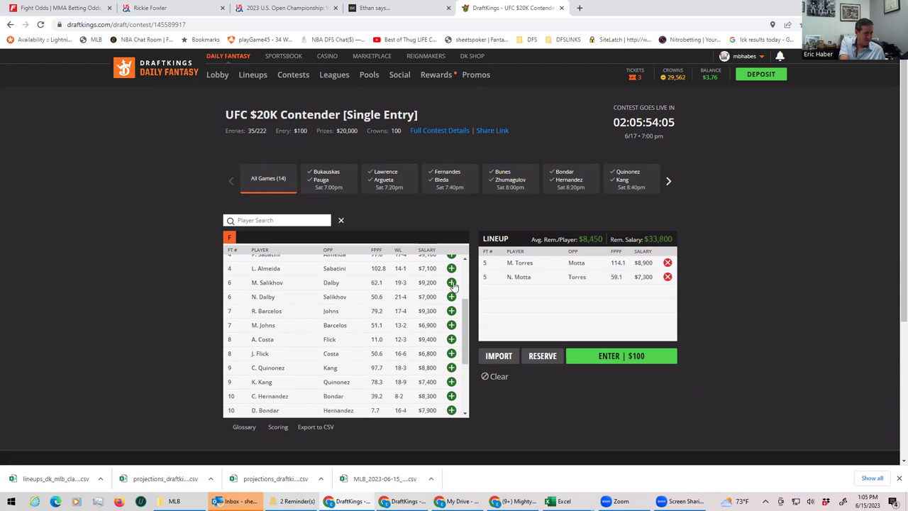
# Step: Compare the Vettori vs. Cannonier card odds on FightOdds with the fighter salaries at the start of the DraftKings list
pyautogui.click(61, 8)
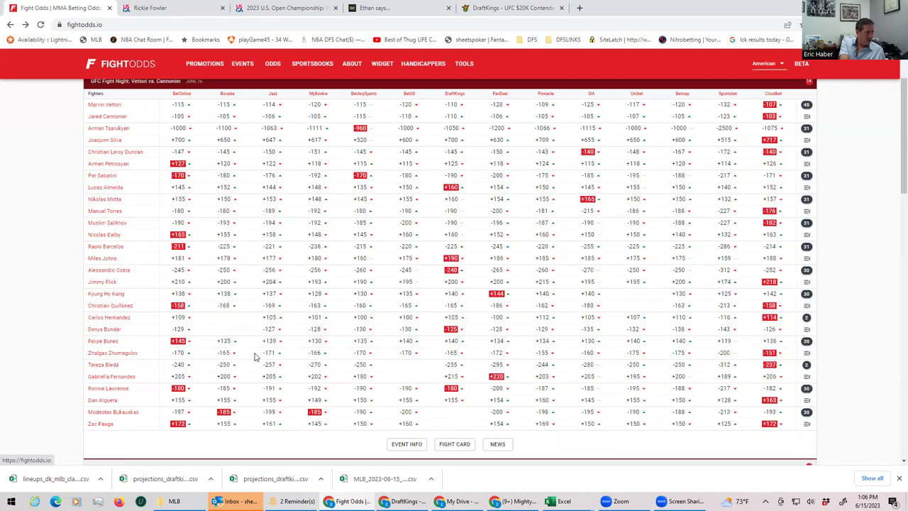
pyautogui.scroll(1, 276, 282)
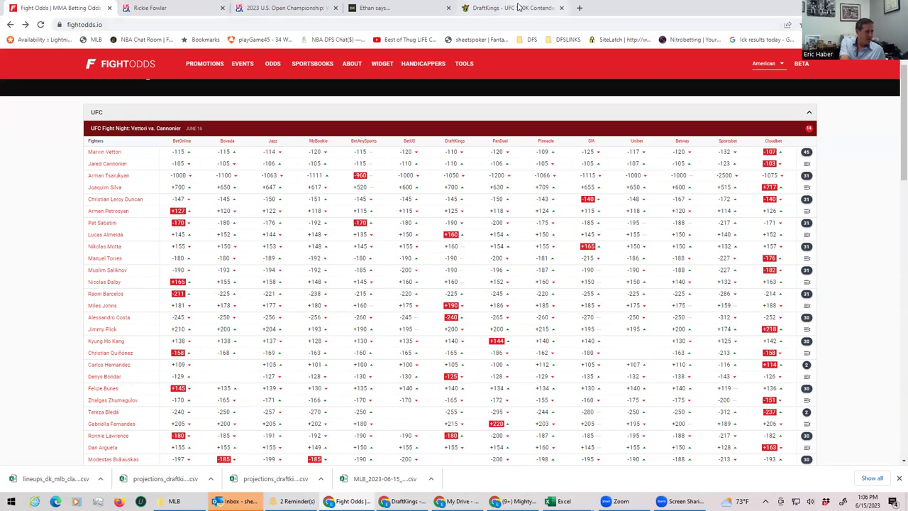
pyautogui.click(513, 10)
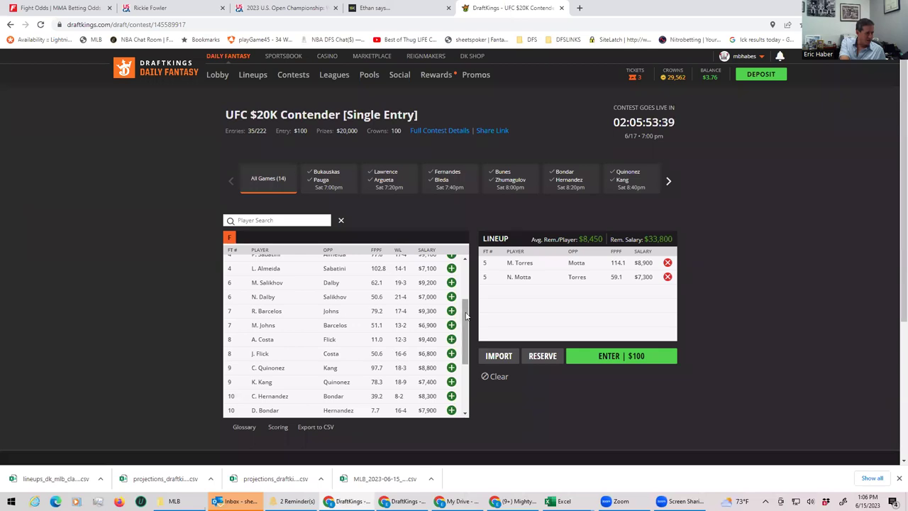
pyautogui.scroll(3, 456, 273)
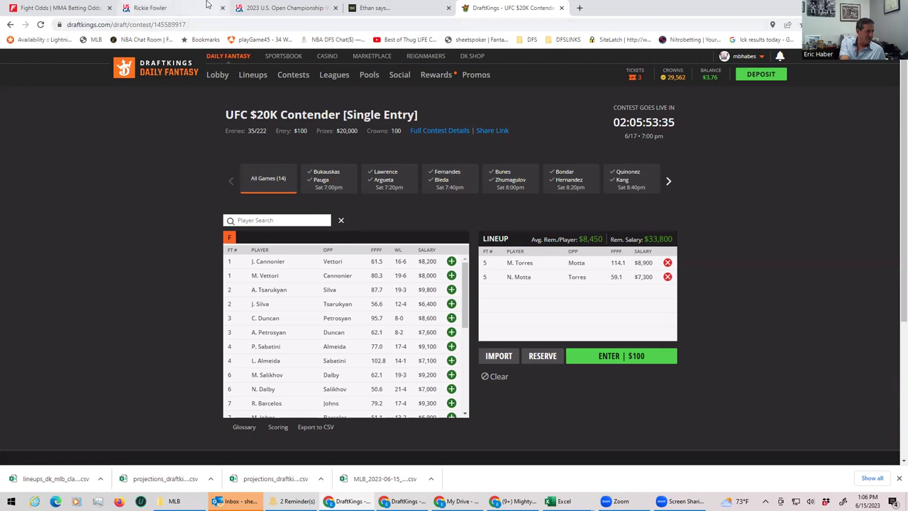
# Step: On FightOdds, examine the Sabatini–Almeida prop odds for fight duration and method of victory, and collapse them
pyautogui.click(41, 10)
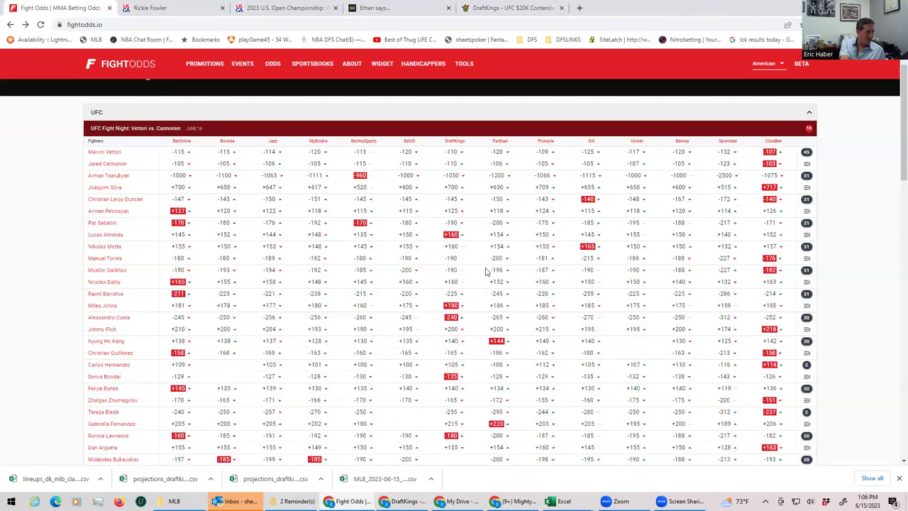
pyautogui.click(808, 225)
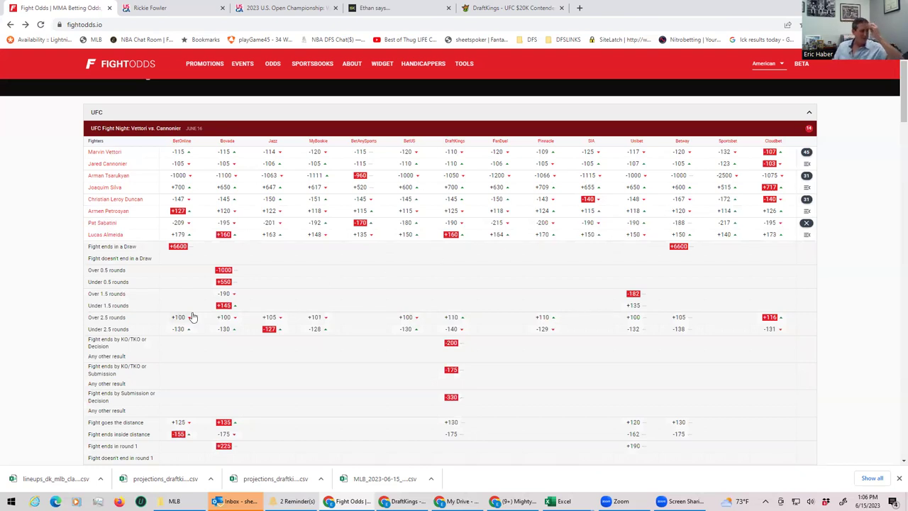
pyautogui.scroll(-2, 184, 399)
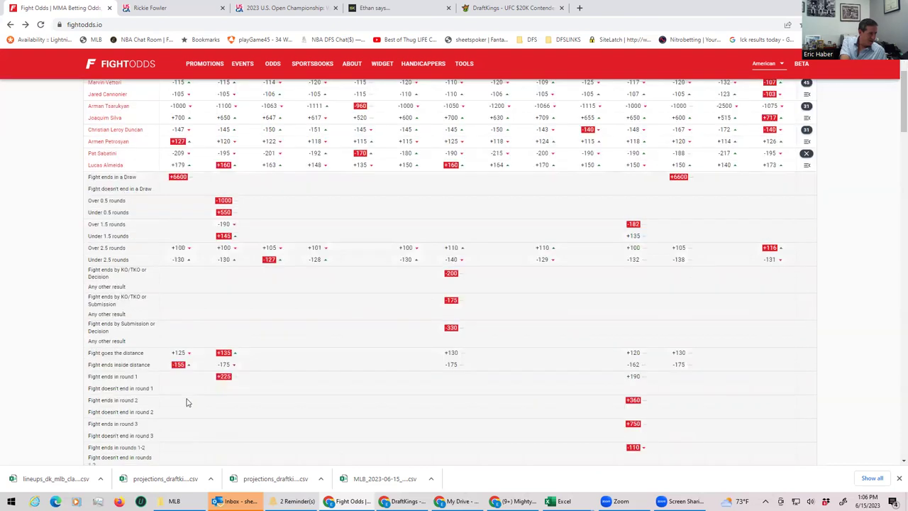
pyautogui.scroll(-3, 170, 375)
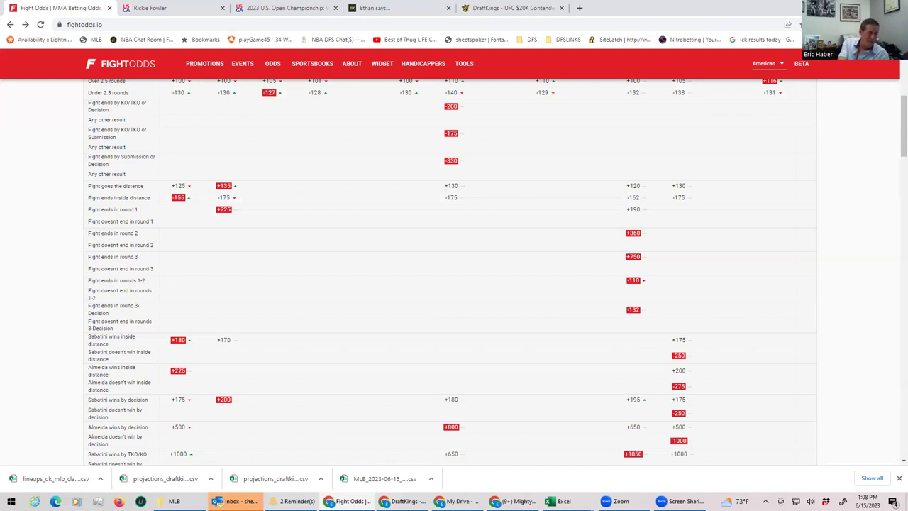
pyautogui.scroll(2, 880, 216)
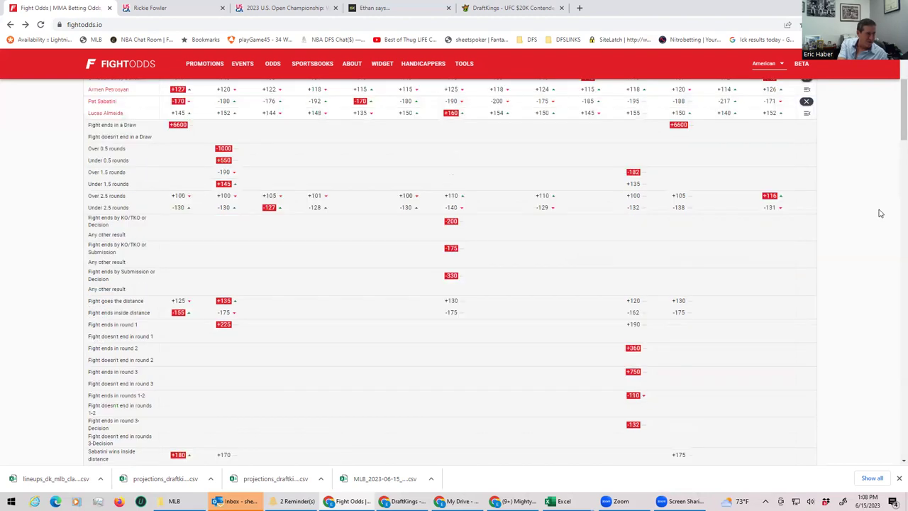
pyautogui.click(807, 130)
pyautogui.scroll(1, 422, 241)
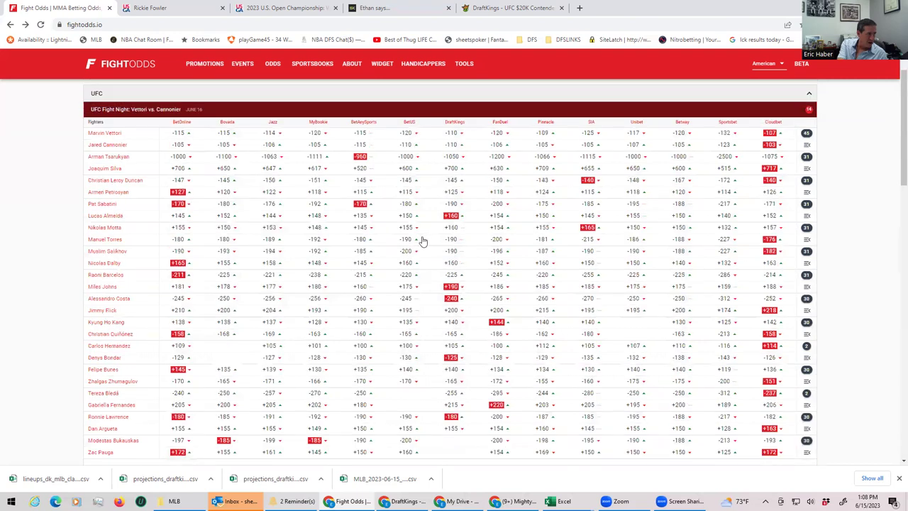
# Step: Check the odds for the lower fights on the card against those fighters' DraftKings salaries
pyautogui.scroll(-2, 397, 248)
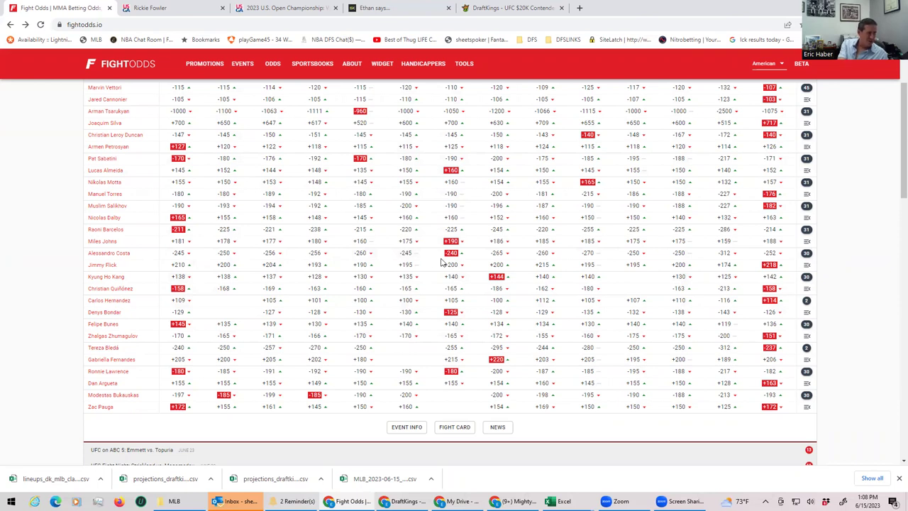
pyautogui.click(495, 10)
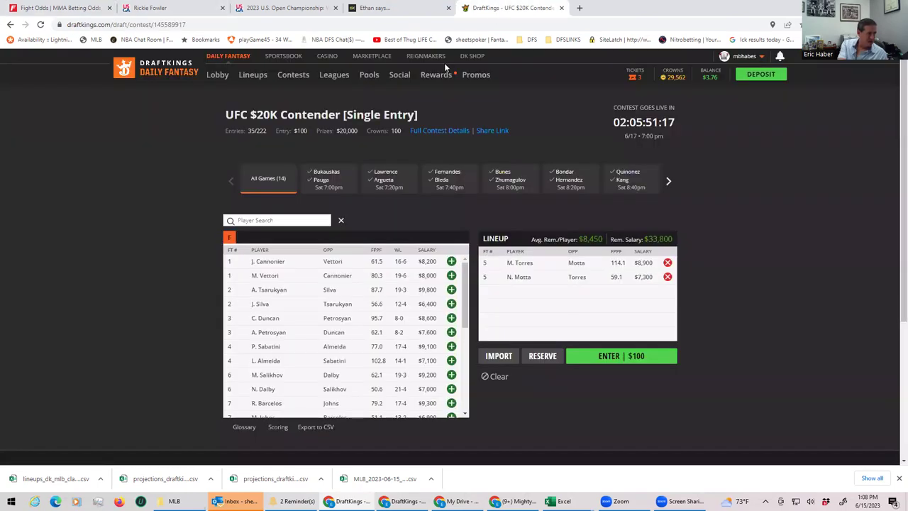
pyautogui.scroll(-2, 428, 357)
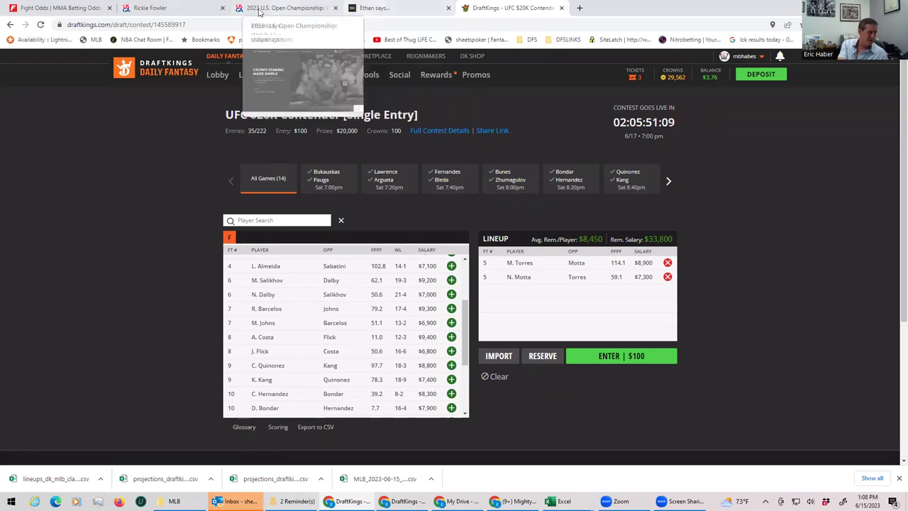
# Step: Switch to FightOdds, examine the Costa–Flick prop odds for inside-the-distance and decision wins, and collapse them
pyautogui.click(62, 8)
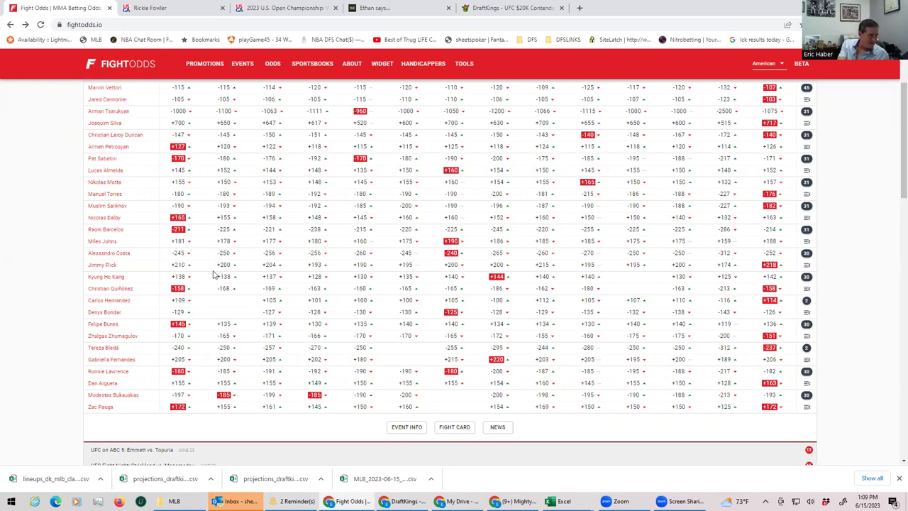
pyautogui.click(807, 254)
pyautogui.scroll(-2, 274, 346)
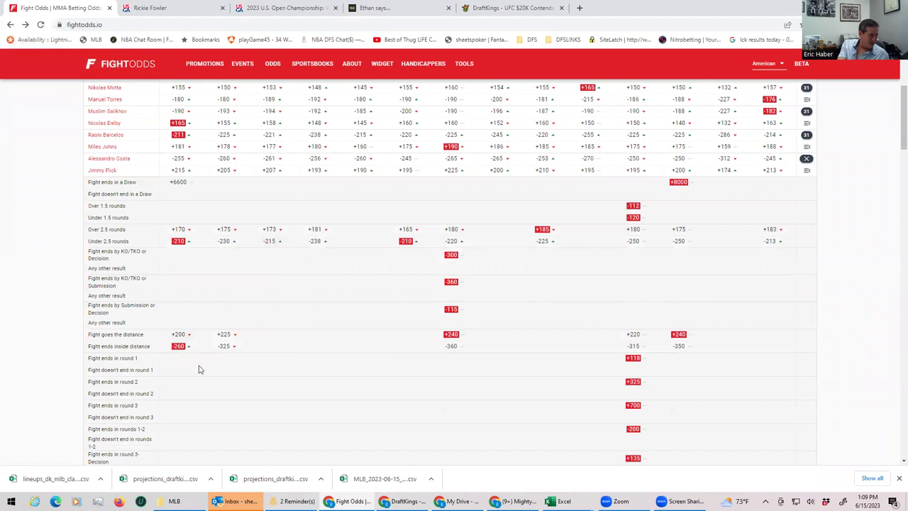
pyautogui.scroll(-1, 212, 360)
pyautogui.scroll(-3, 212, 360)
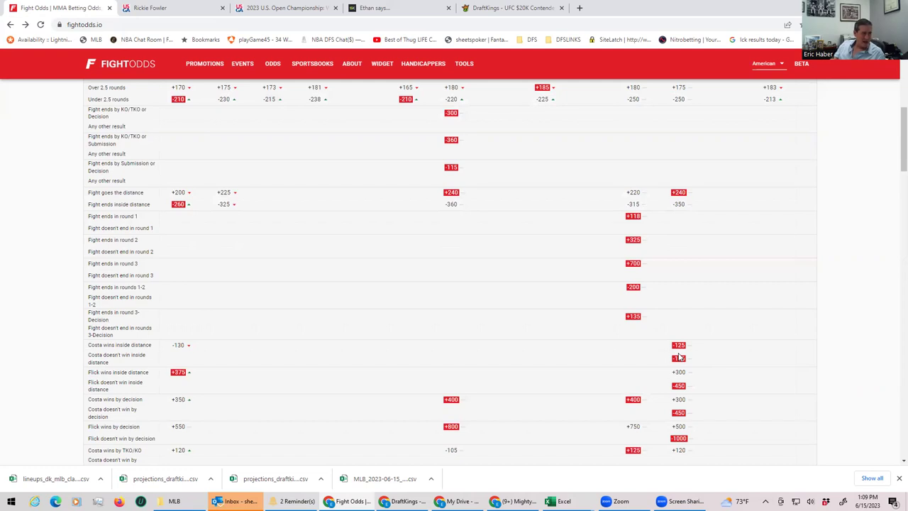
pyautogui.scroll(3, 603, 243)
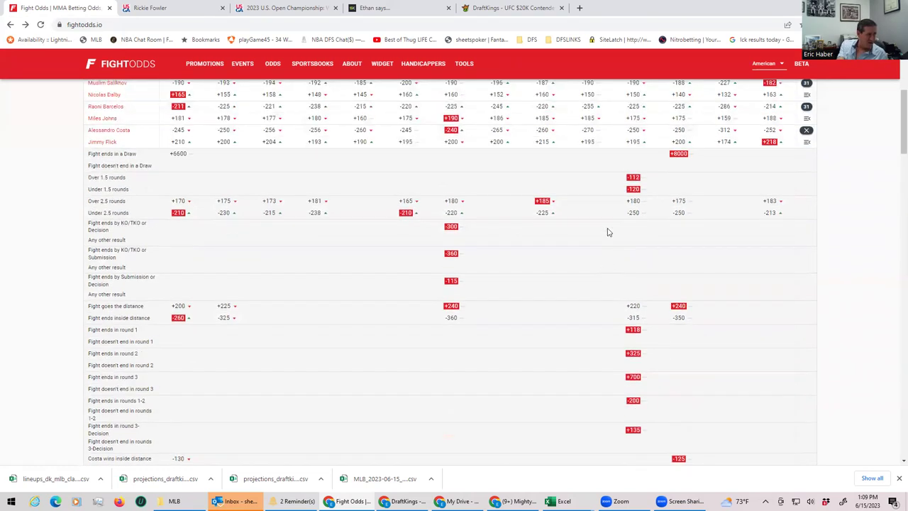
pyautogui.scroll(3, 607, 232)
pyautogui.click(807, 252)
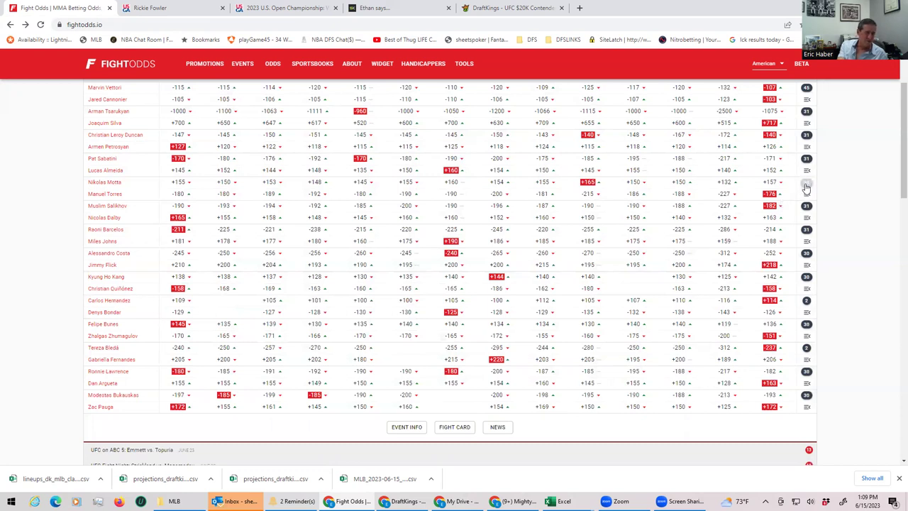
# Step: Examine the Motta–Torres prop odds for inside-the-distance, decision and knockout wins, and collapse them
pyautogui.click(808, 186)
pyautogui.scroll(-3, 428, 324)
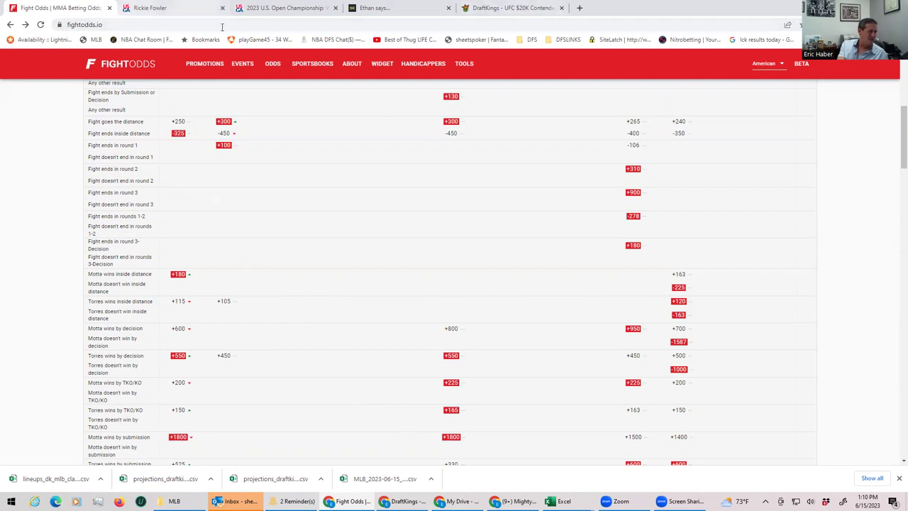
pyautogui.scroll(3, 896, 137)
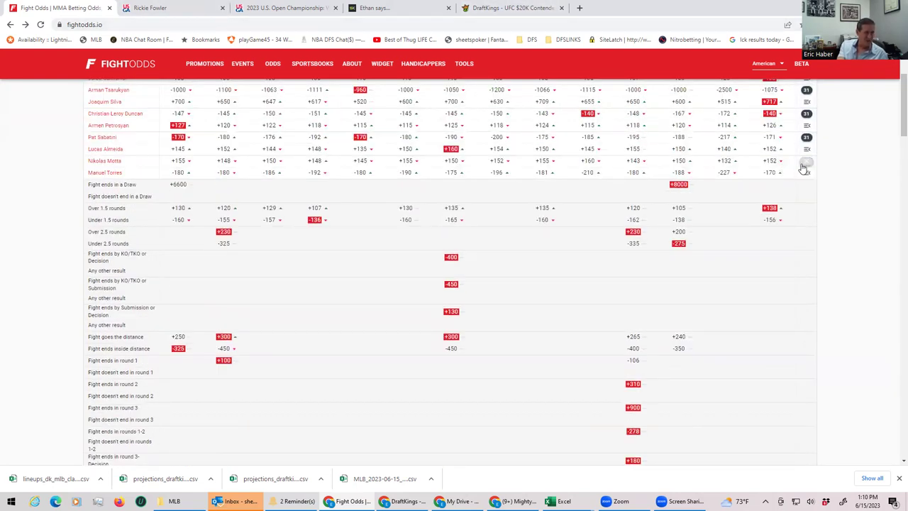
pyautogui.click(805, 162)
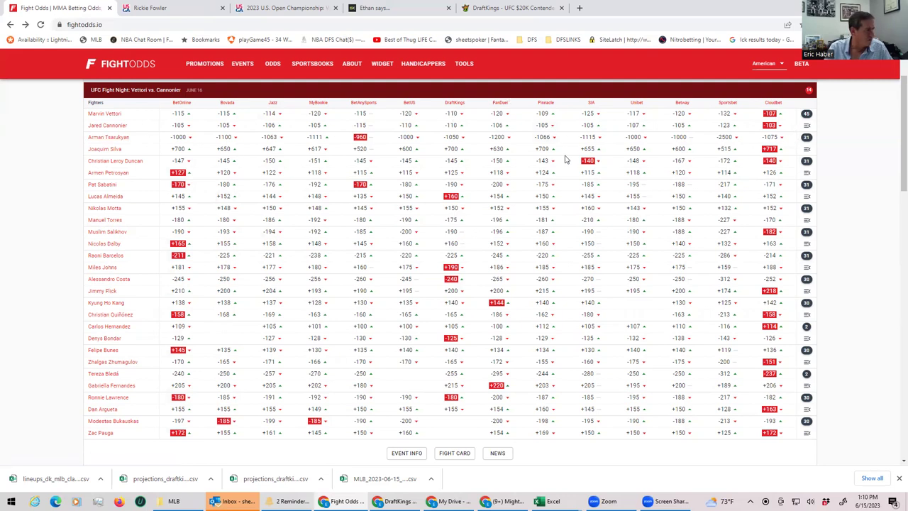
# Step: Examine the Tsarukyan–Silva prop odds for fight duration and method of victory, and collapse them
pyautogui.click(807, 141)
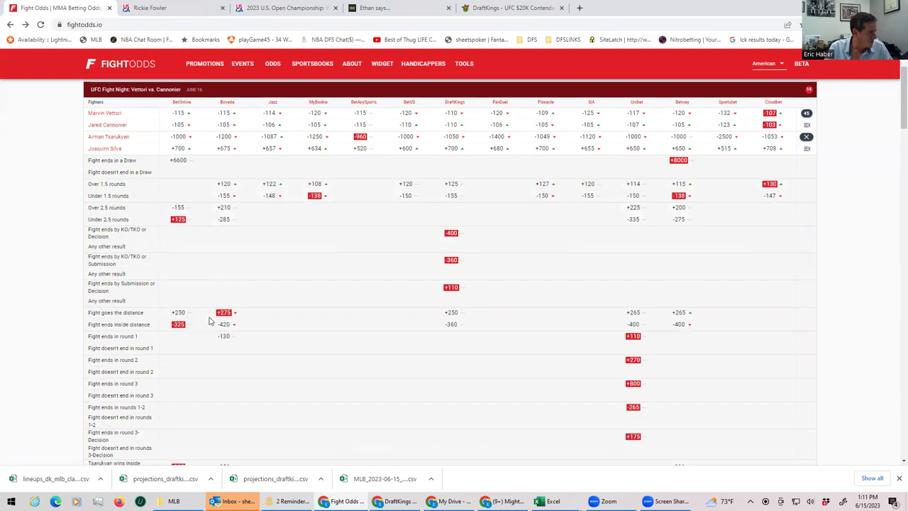
pyautogui.scroll(-3, 209, 319)
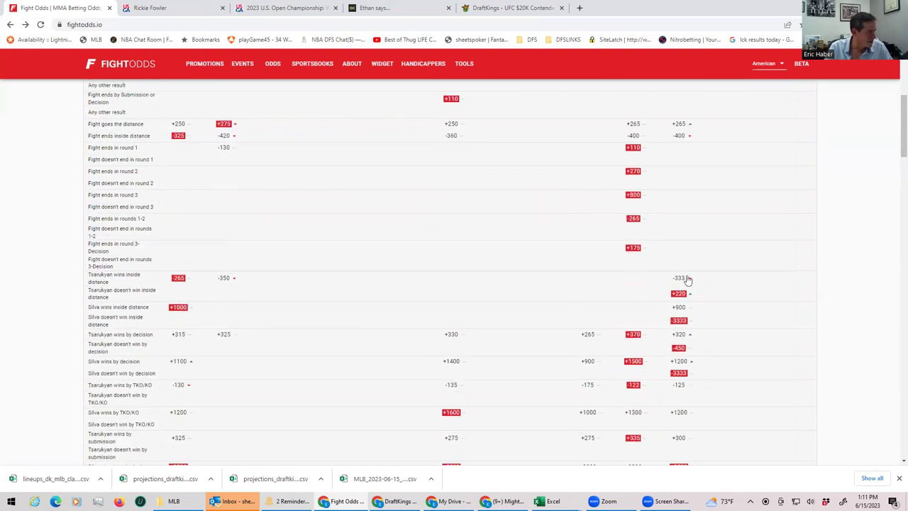
pyautogui.scroll(3, 813, 220)
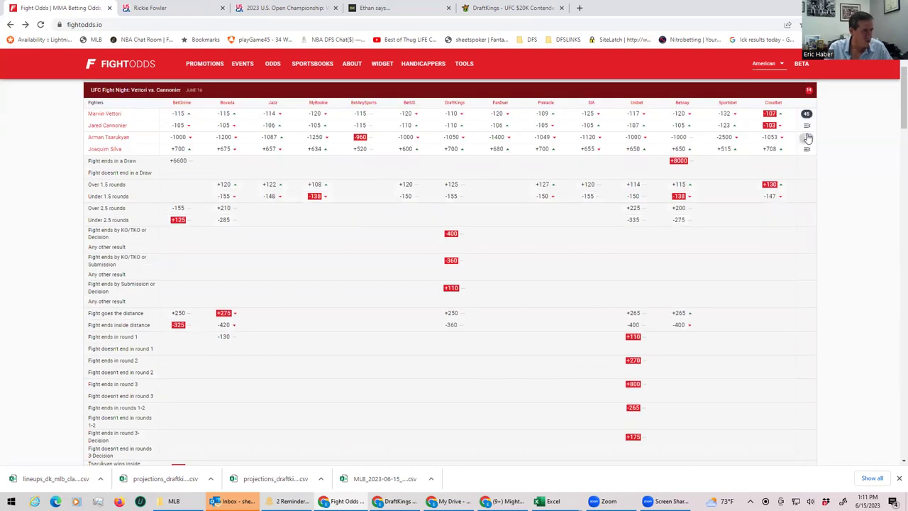
pyautogui.click(807, 138)
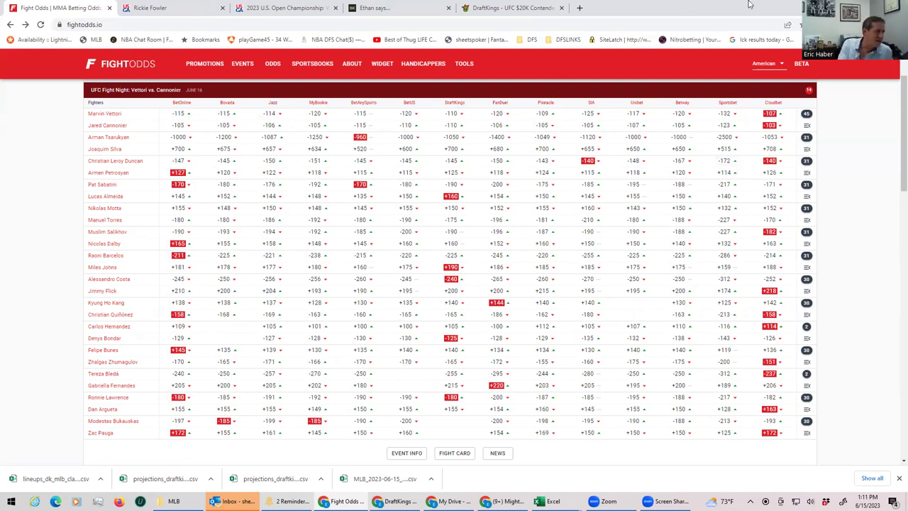
# Step: Switch to the DraftKings contest and add A. Tsarukyan to the lineup
pyautogui.click(477, 10)
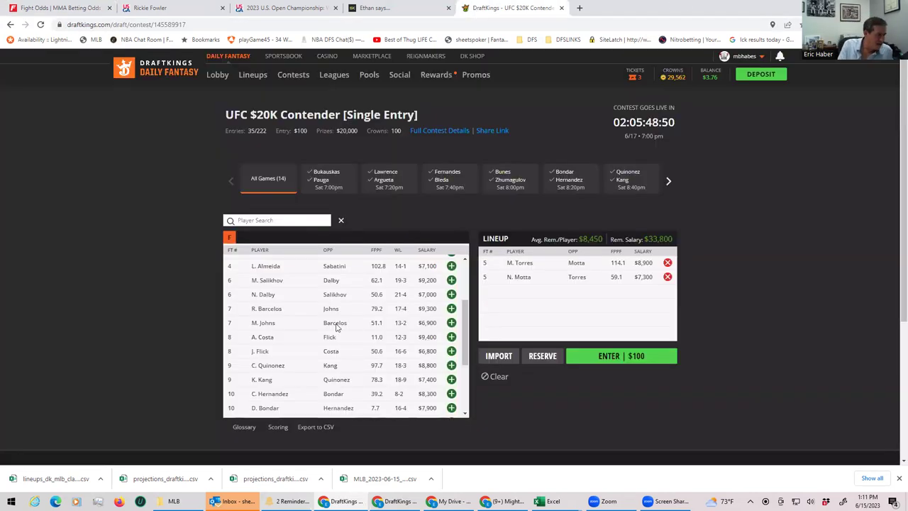
pyautogui.moveTo(461, 332); pyautogui.dragTo(466, 278)
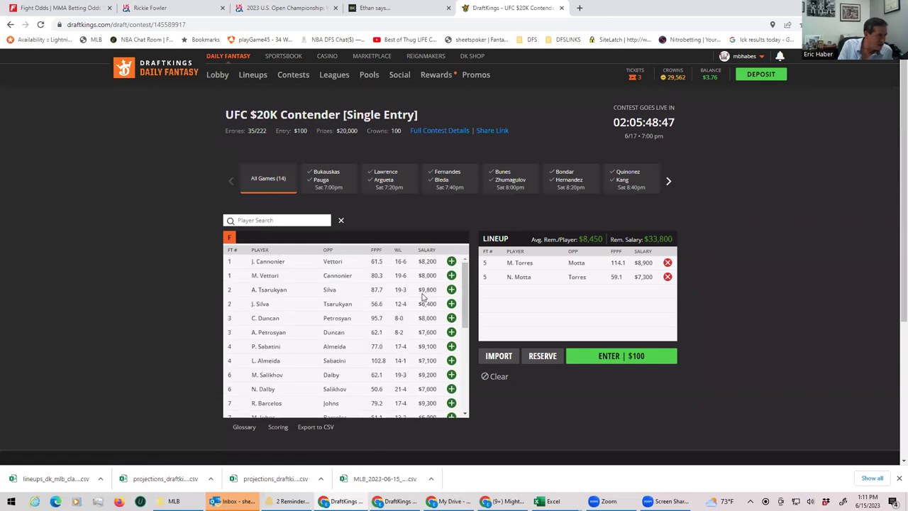
pyautogui.click(452, 289)
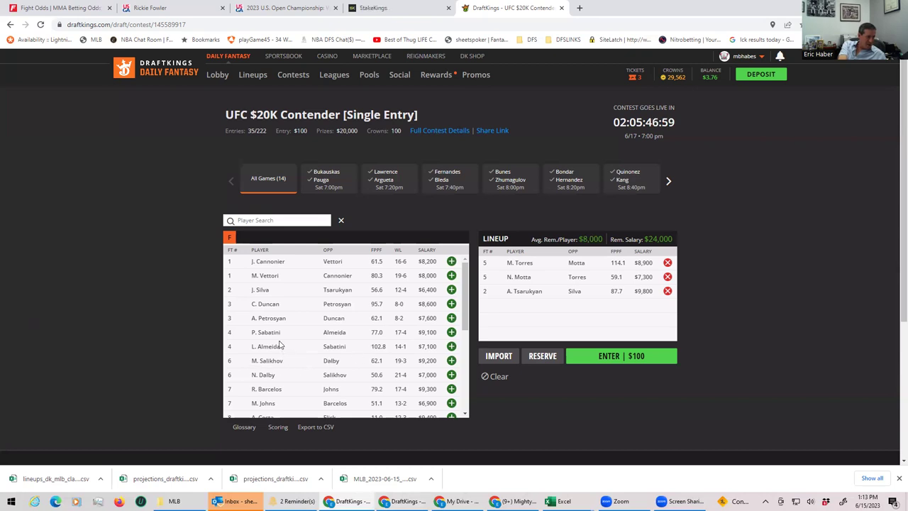
# Step: Replace M. Torres with L. Almeida in the contest lineup
pyautogui.scroll(-1, 291, 369)
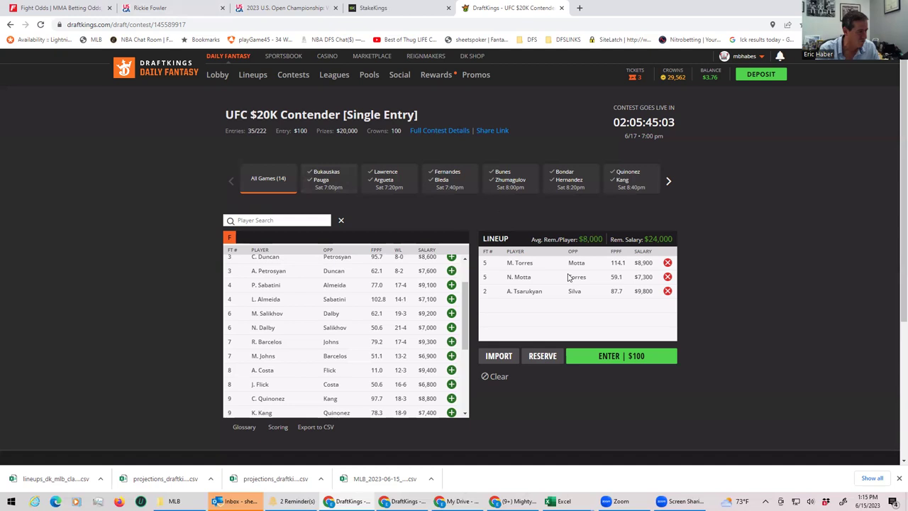
pyautogui.click(667, 263)
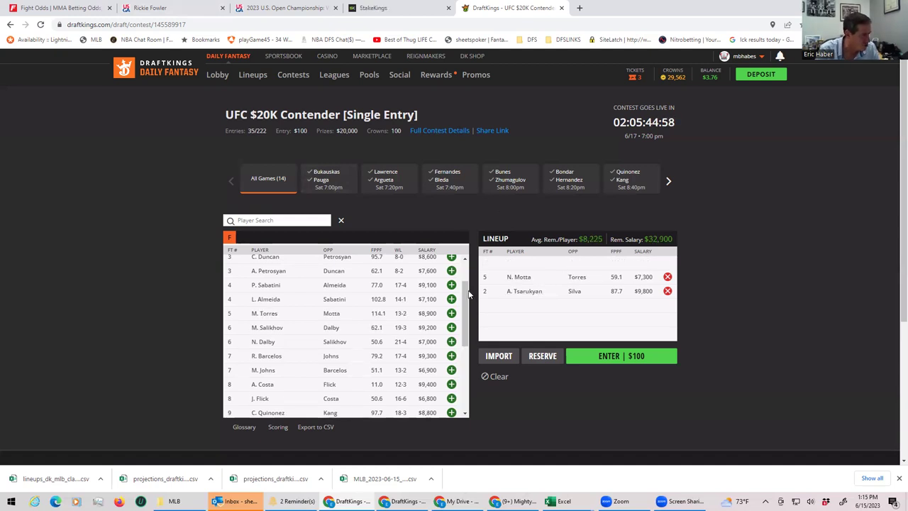
pyautogui.moveTo(468, 294); pyautogui.dragTo(465, 273)
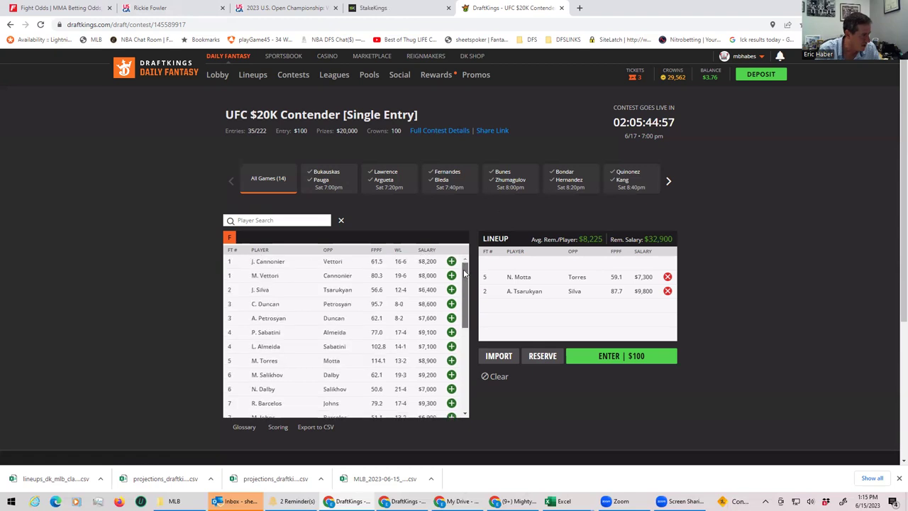
pyautogui.click(451, 346)
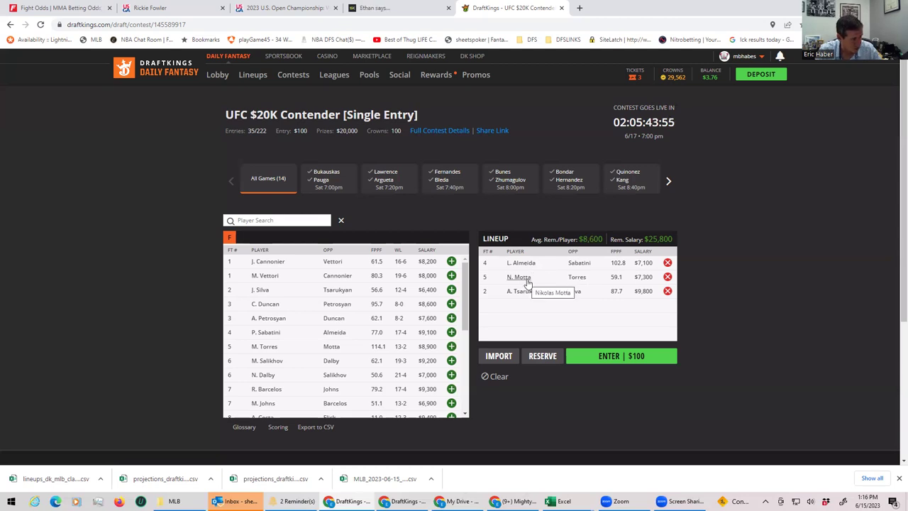
# Step: Replace L. Almeida in the lineup with P. Sabatini, found by searching the players for "sa"
pyautogui.click(667, 264)
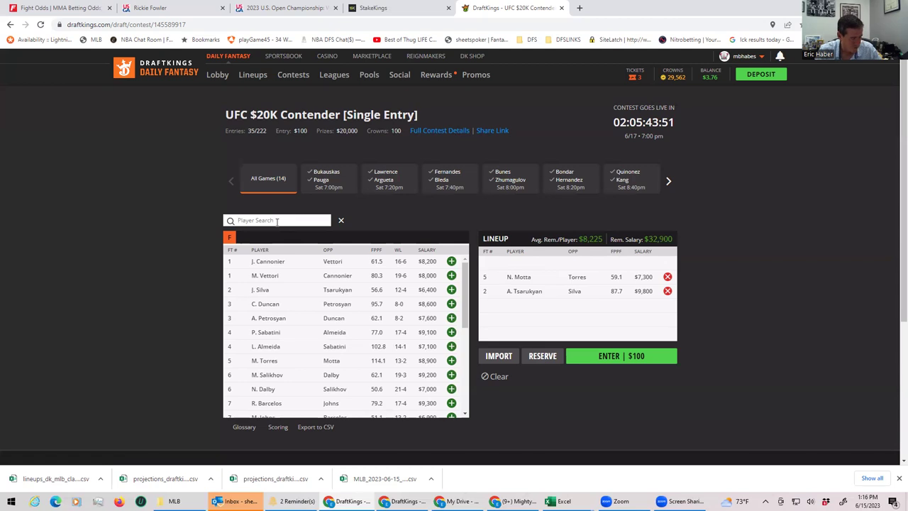
pyautogui.click(277, 221)
pyautogui.write('sa')
pyautogui.click(452, 261)
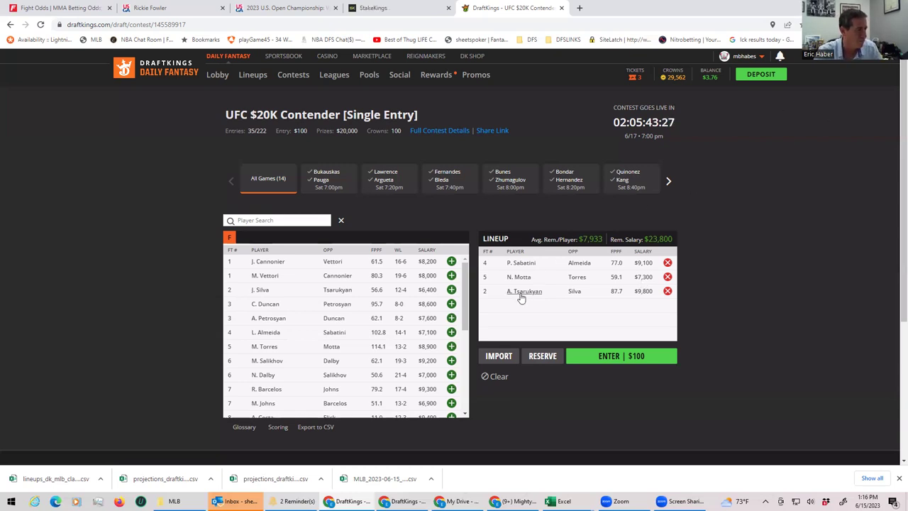
# Step: Empty the lineup by removing P. Sabatini, N. Motta and A. Tsarukyan
pyautogui.click(668, 262)
pyautogui.click(668, 277)
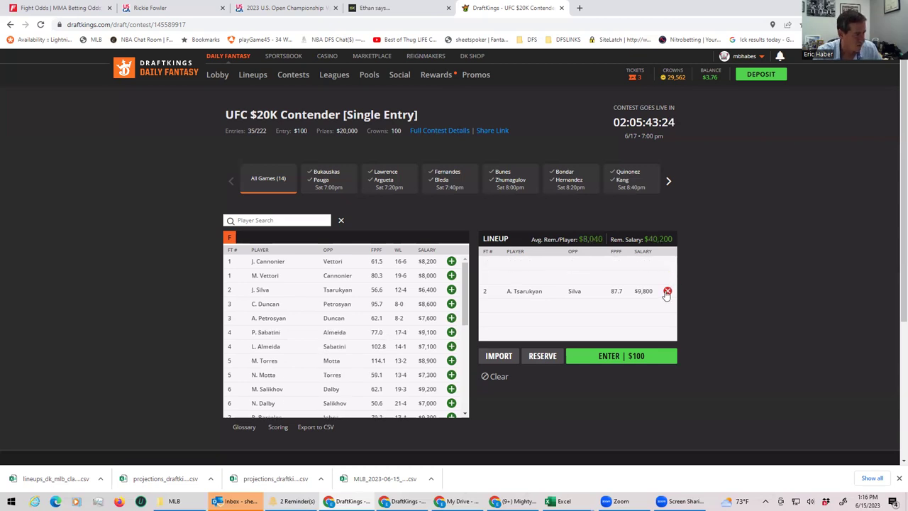
pyautogui.click(667, 291)
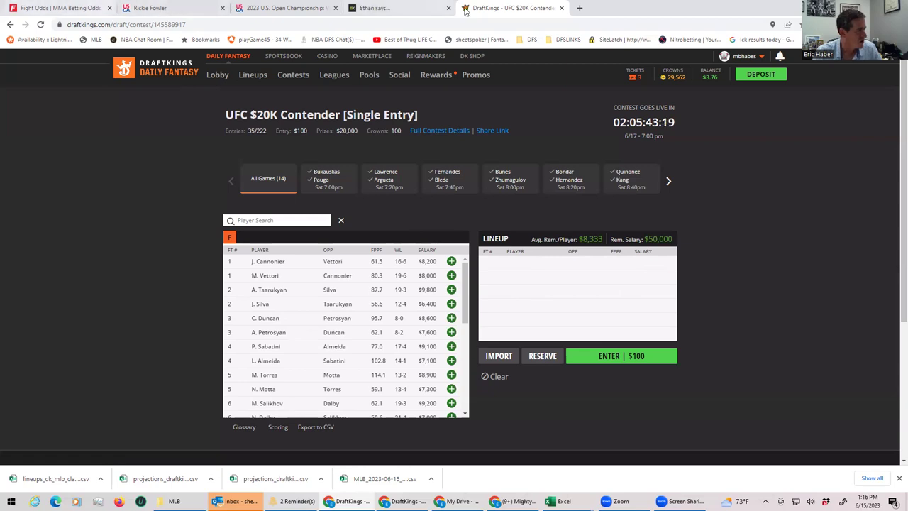
# Step: Switch to FightOdds and examine the Bukauskas–Pauga prop odds for fight duration and inside-the-distance wins
pyautogui.click(54, 10)
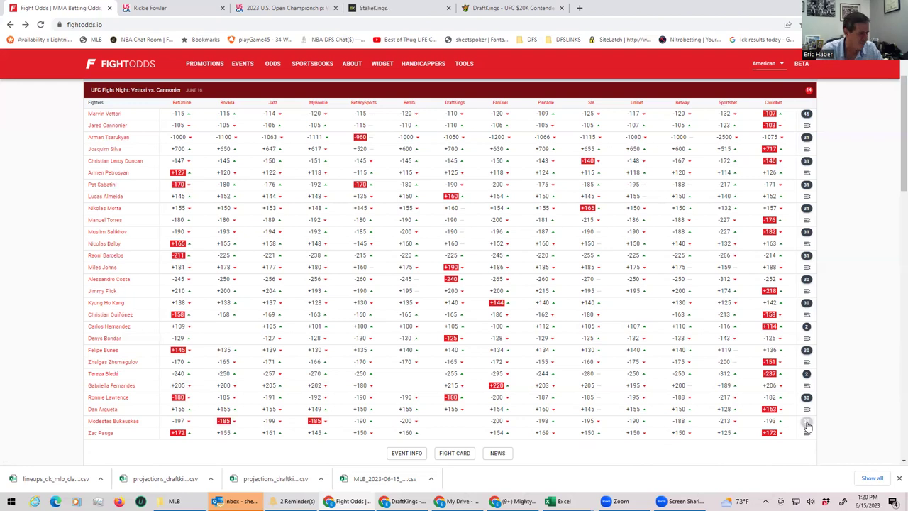
pyautogui.click(807, 424)
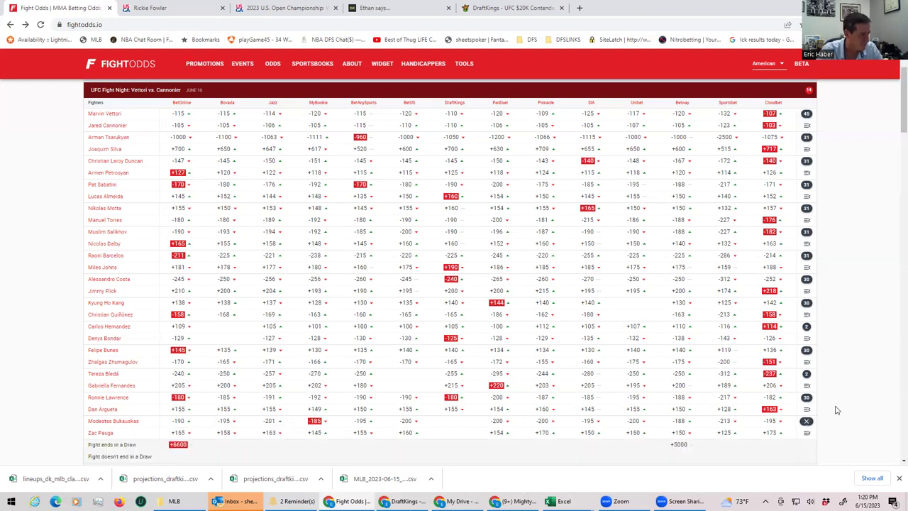
pyautogui.scroll(-2, 836, 411)
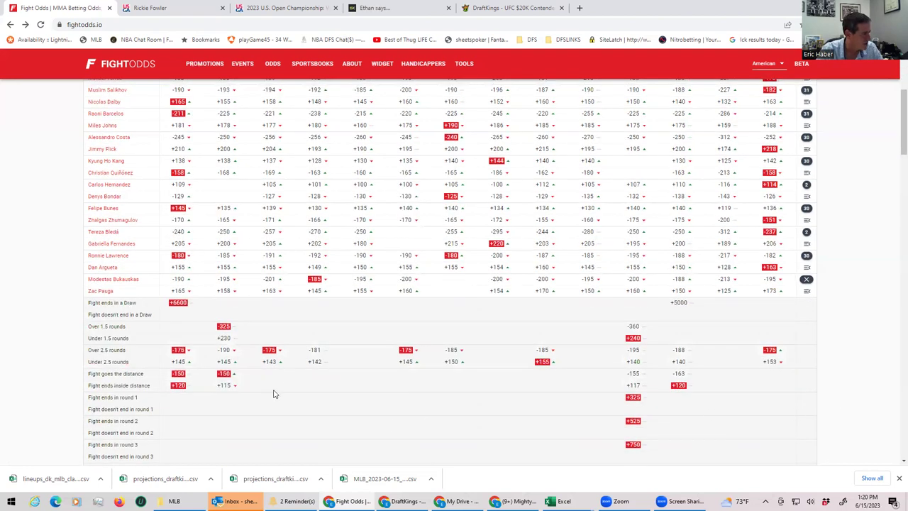
pyautogui.scroll(-2, 270, 391)
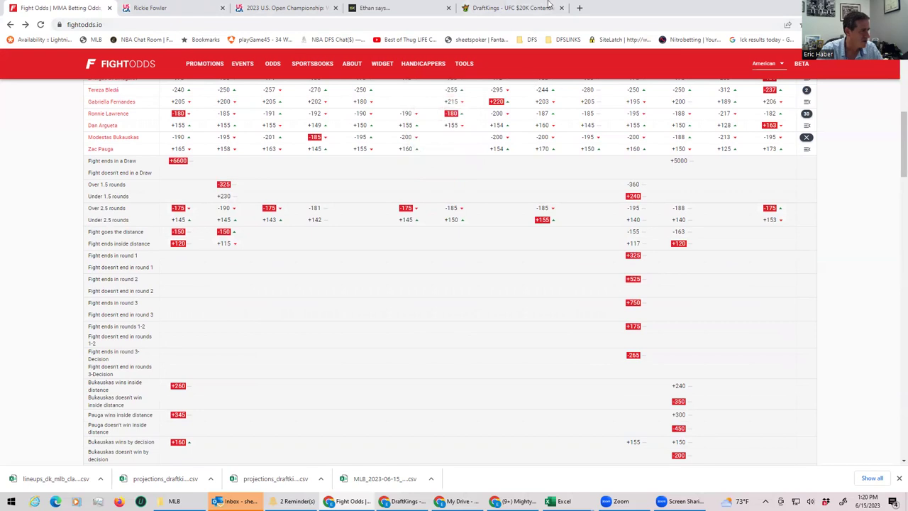
# Step: Check the Bukauskas and Pauga salaries on DraftKings, and return to FightOdds to examine their method-of-victory prop odds
pyautogui.click(517, 7)
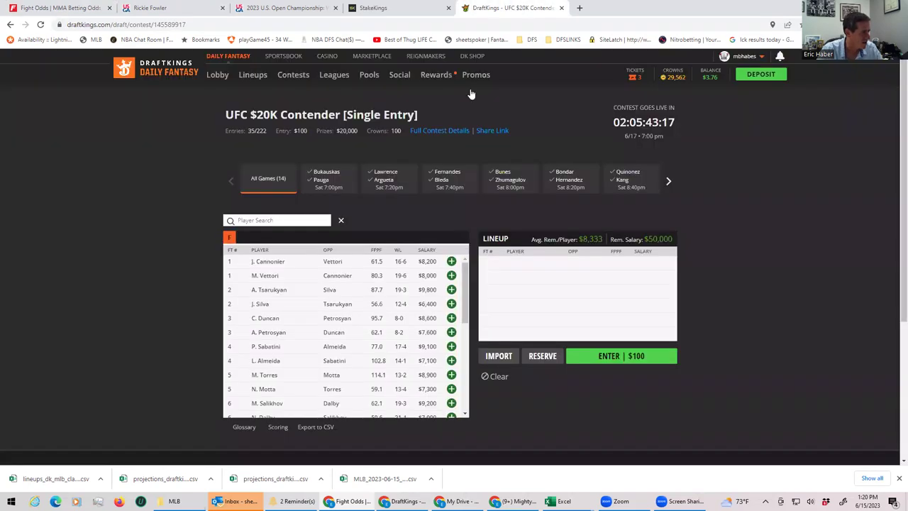
pyautogui.scroll(-5, 467, 304)
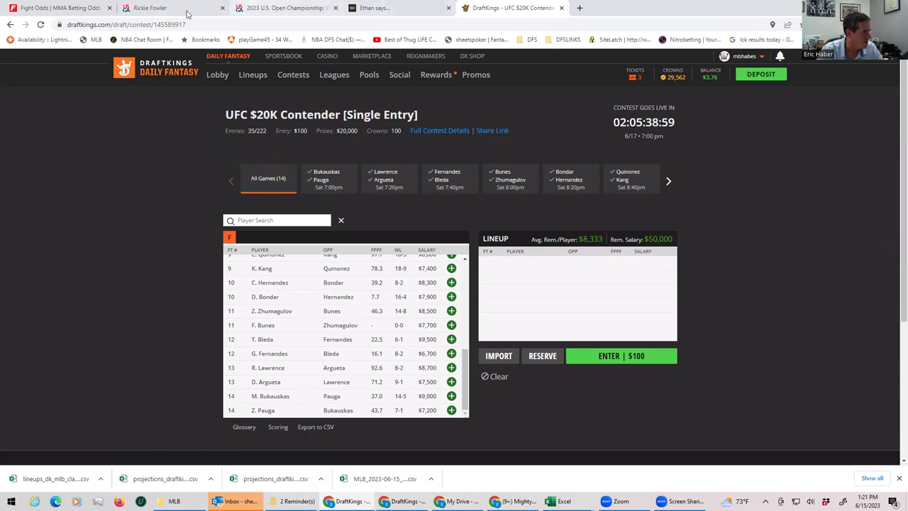
pyautogui.click(61, 11)
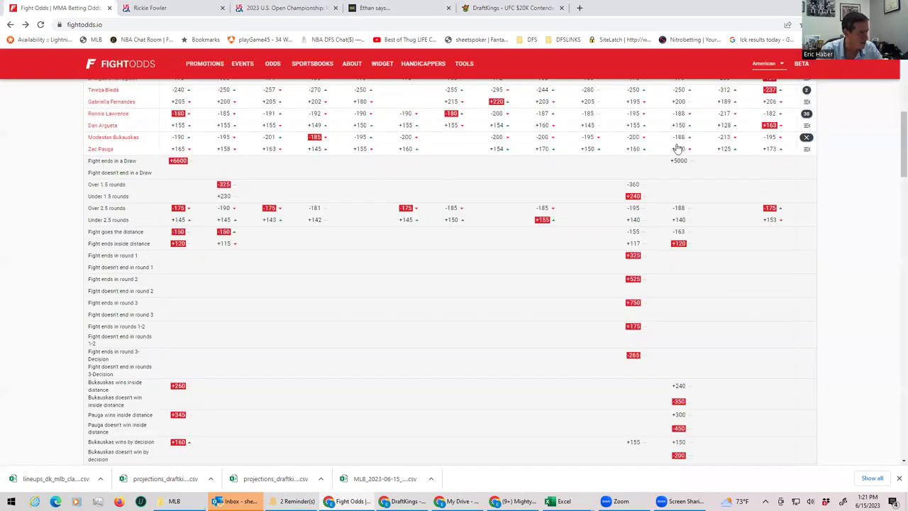
pyautogui.scroll(-1, 527, 235)
pyautogui.scroll(-3, 527, 235)
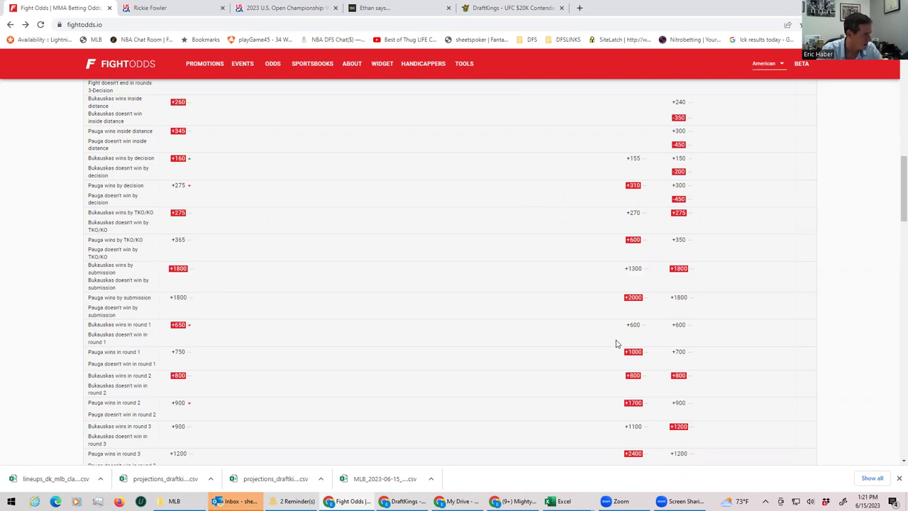
pyautogui.scroll(1, 563, 217)
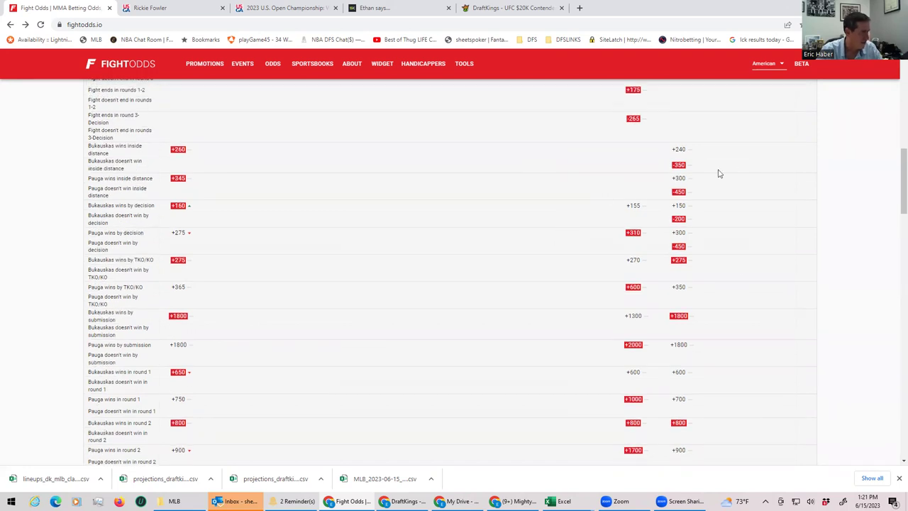